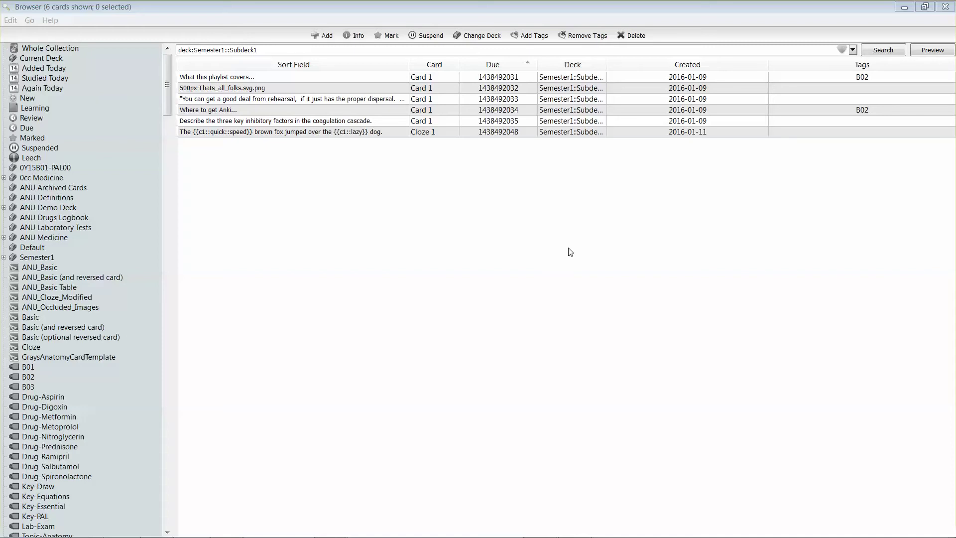
Start a new note from the Browser and bring up the note type chooser
left_click(326, 35)
left_click(411, 89)
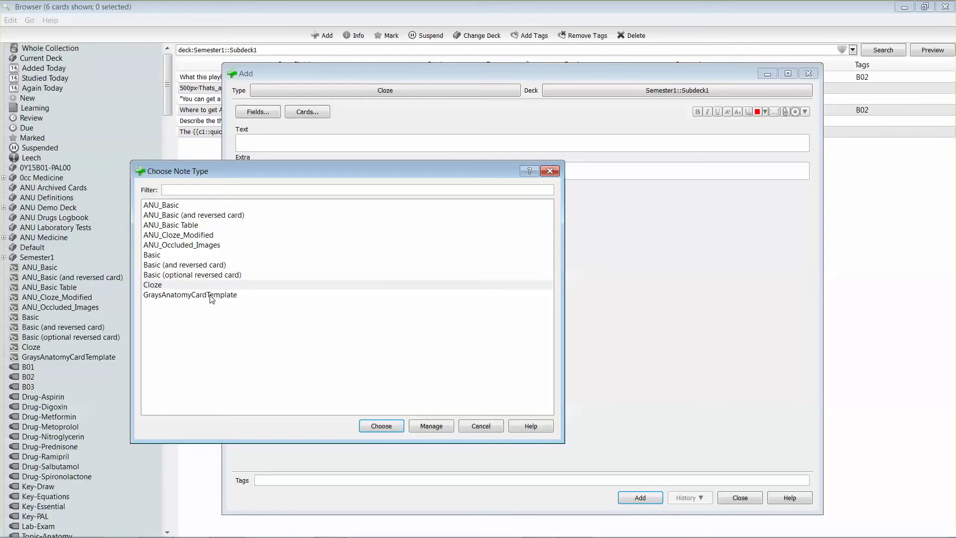
Choose ANU_Occluded_Images as the new note's type
left_click(186, 246)
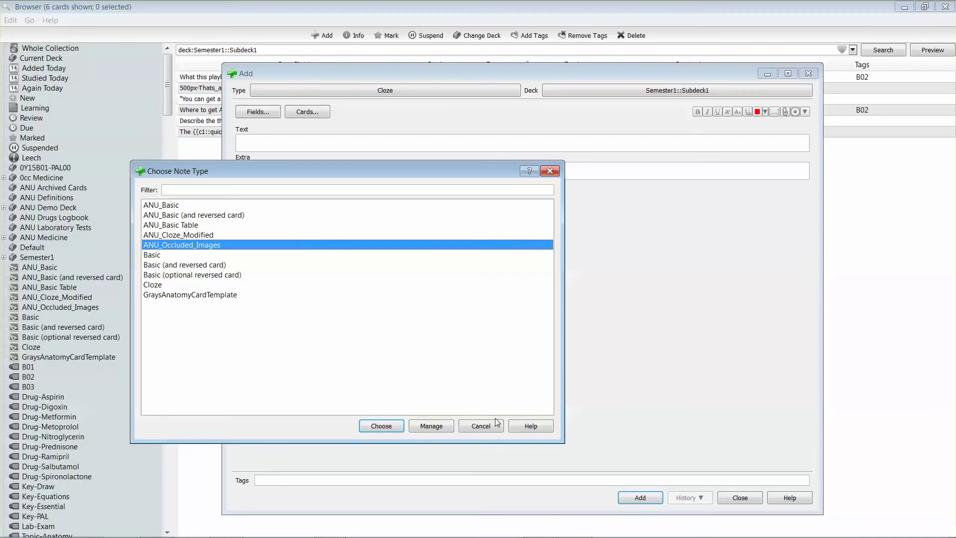
left_click(382, 429)
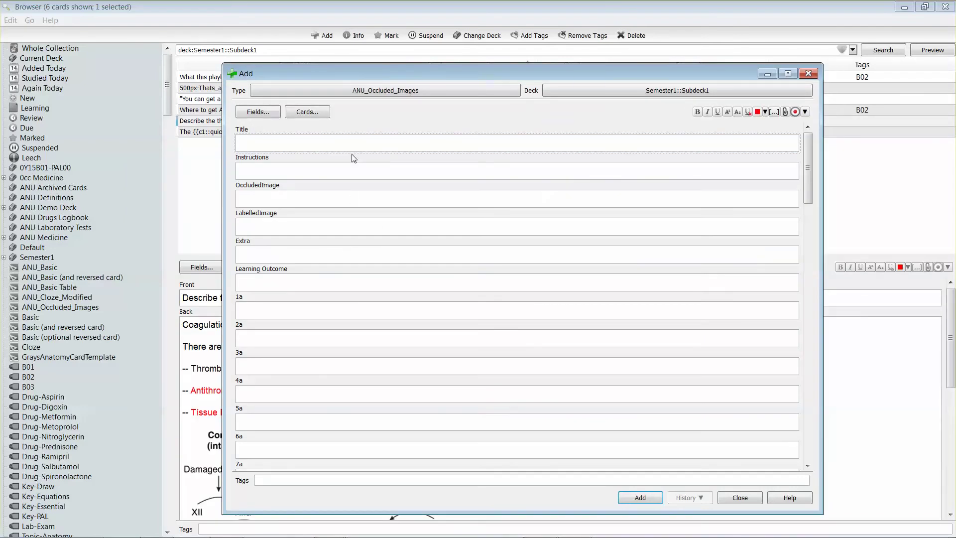
scroll(471, 324, "down", 3)
scroll(472, 324, "up", 1)
scroll(471, 324, "up", 2)
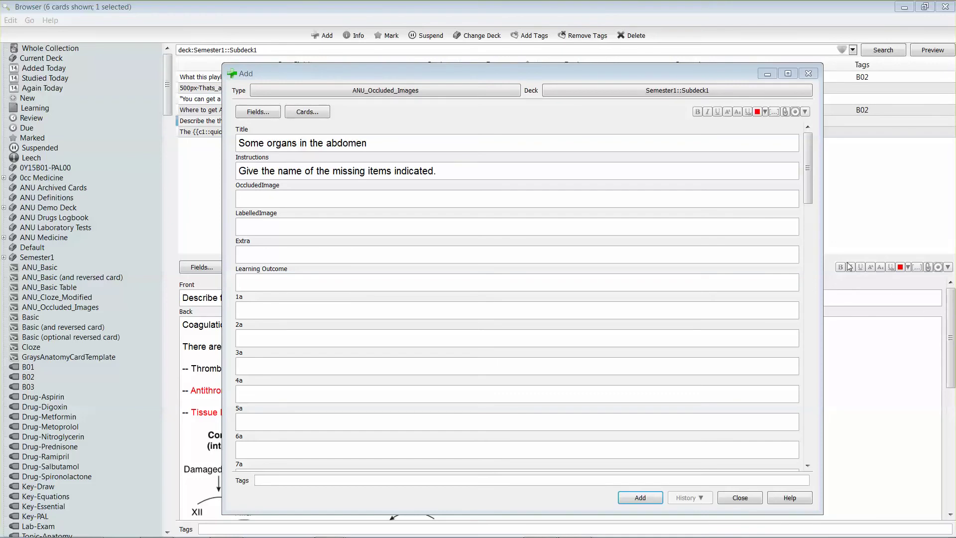
Move the Add window to the upper left after entering title and instructions
left_click_drag(519, 73, 333, 30)
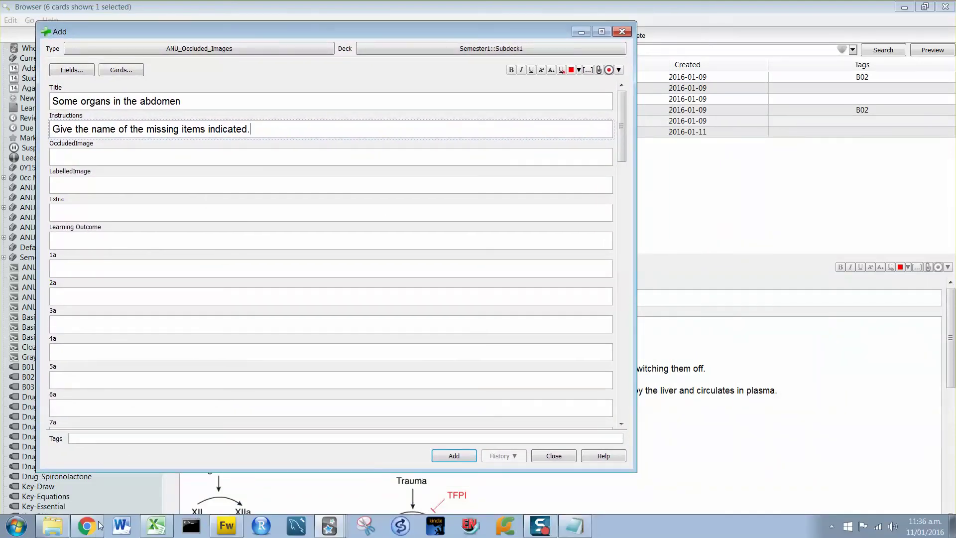
Drop ben_ooc_example_occ.jpg into OccludedImage and ben_ooc_example_lab.jpg into LabelledImage from Explorer
left_click(52, 529)
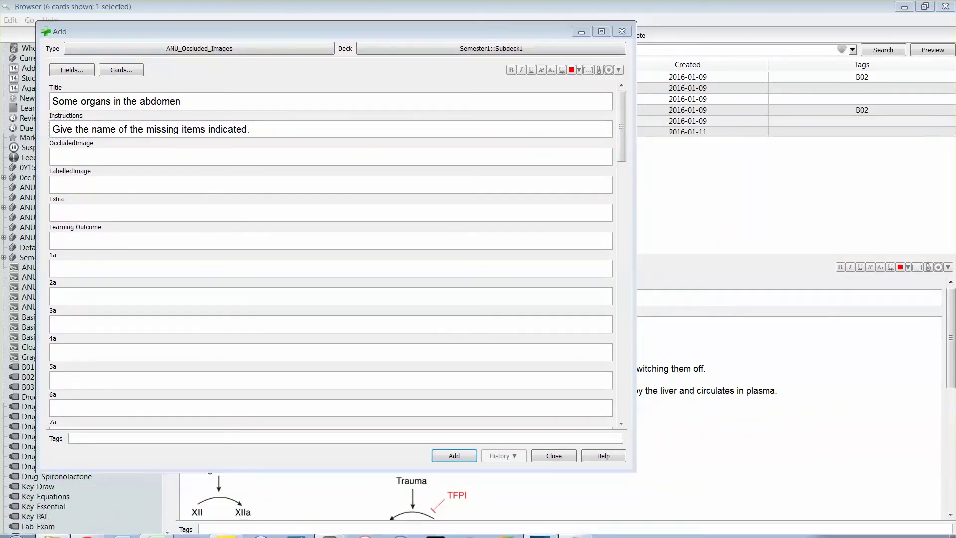
left_click_drag(942, 48, 685, 49)
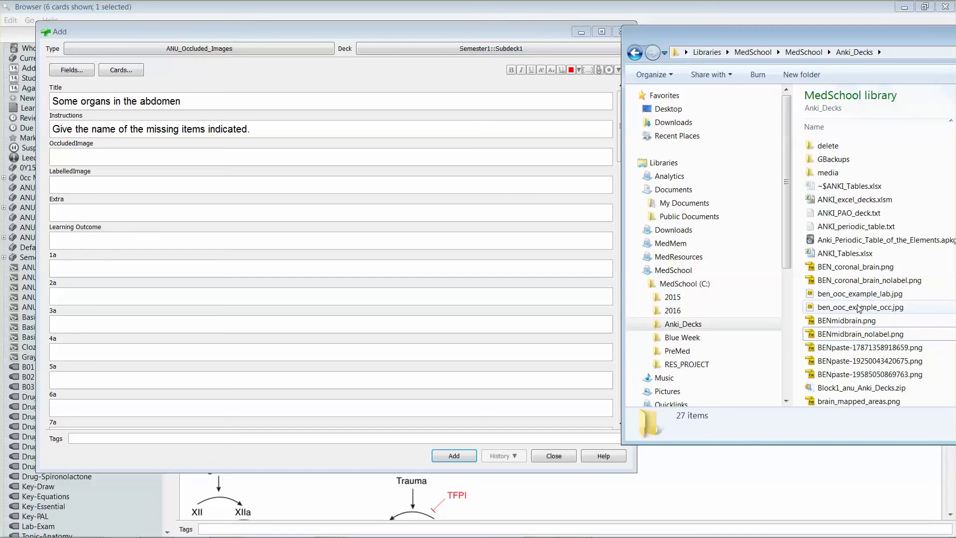
mouse_move(859, 308)
left_mouse_down()
mouse_move(612, 265)
mouse_move(196, 157)
left_mouse_up()
mouse_move(866, 296)
left_mouse_down()
mouse_move(412, 362)
mouse_move(413, 349)
left_mouse_up()
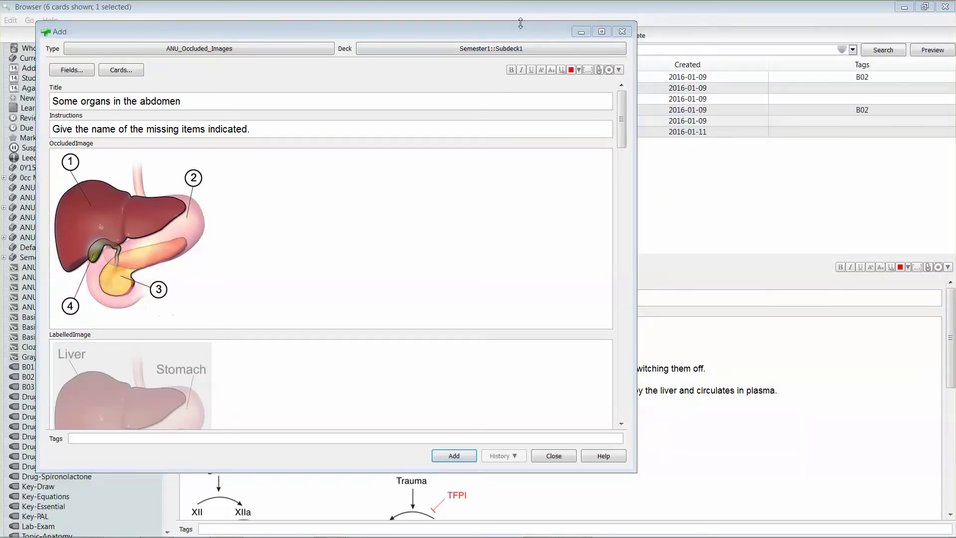
left_click_drag(510, 31, 691, 29)
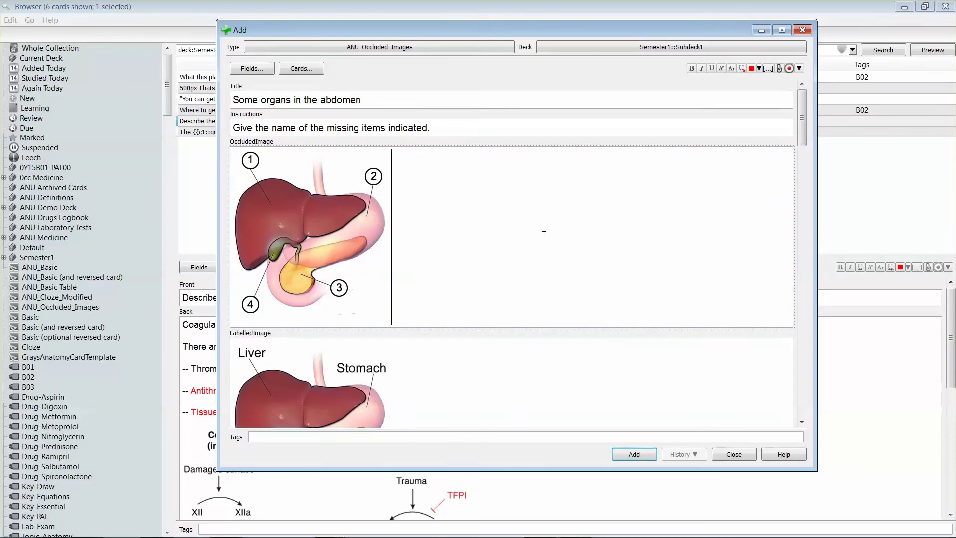
scroll(544, 235, "down", 2)
scroll(544, 235, "down", 1)
scroll(544, 235, "down", 1)
scroll(544, 235, "down", 1)
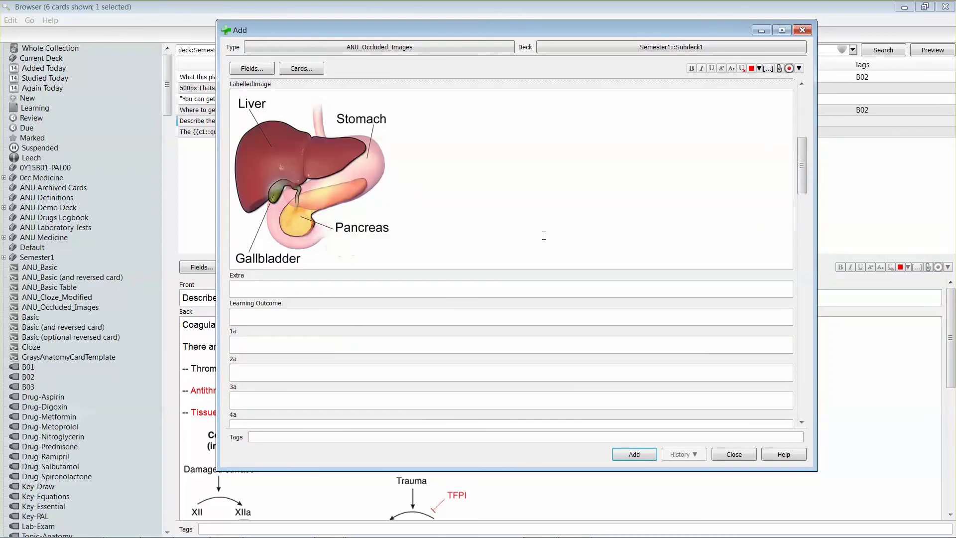
scroll(544, 235, "up", 2)
scroll(543, 236, "up", 1)
scroll(544, 235, "up", 2)
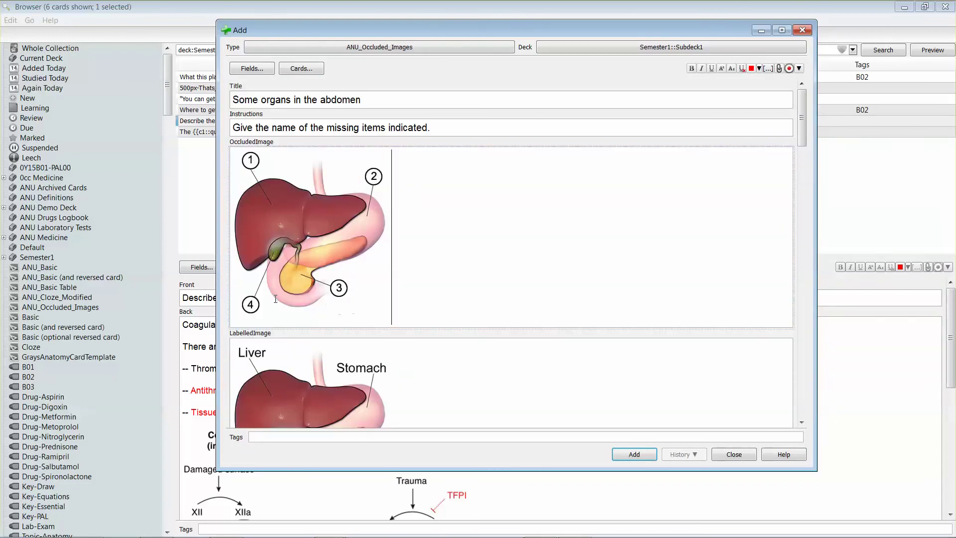
scroll(478, 221, "down", 1)
scroll(486, 220, "down", 1)
scroll(486, 220, "down", 1)
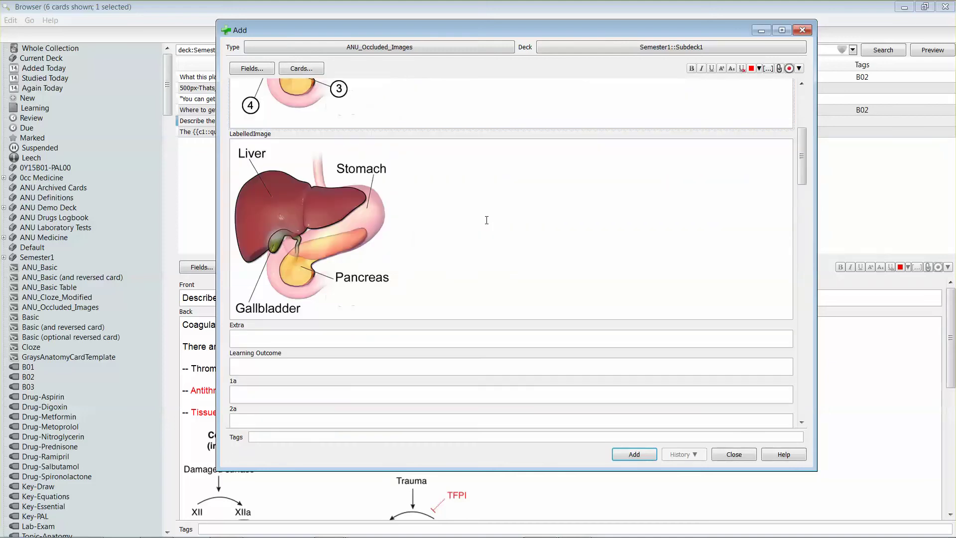
scroll(486, 220, "down", 1)
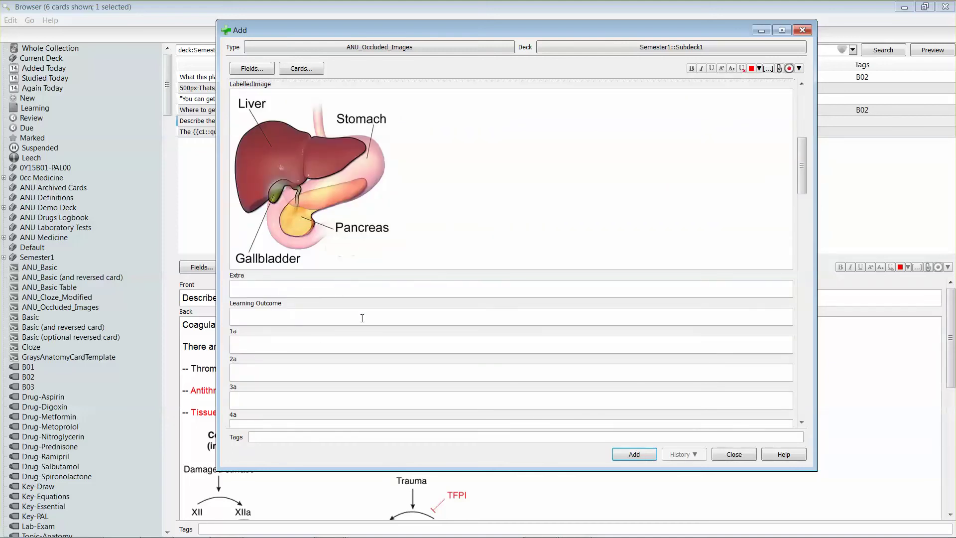
scroll(393, 329, "down", 1)
scroll(389, 316, "down", 1)
scroll(408, 303, "down", 1)
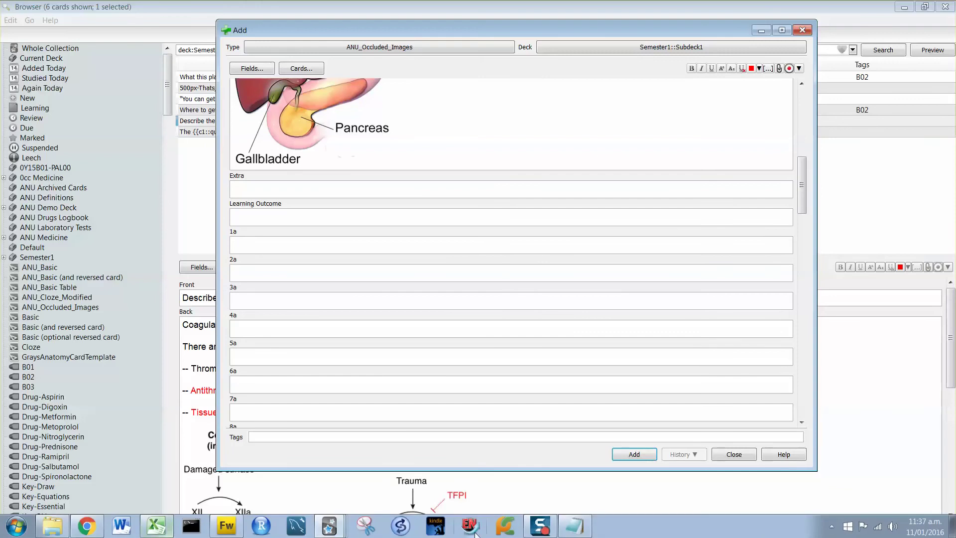
Fill answer fields 1a–4a with Liver, Stomach, Pancreas and Gallbladder
left_click(598, 535)
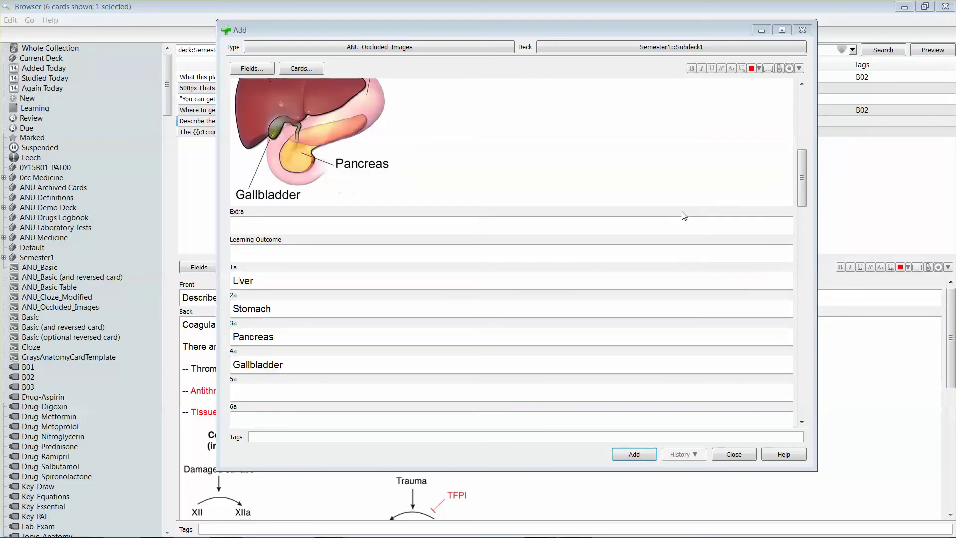
left_click_drag(801, 188, 802, 186)
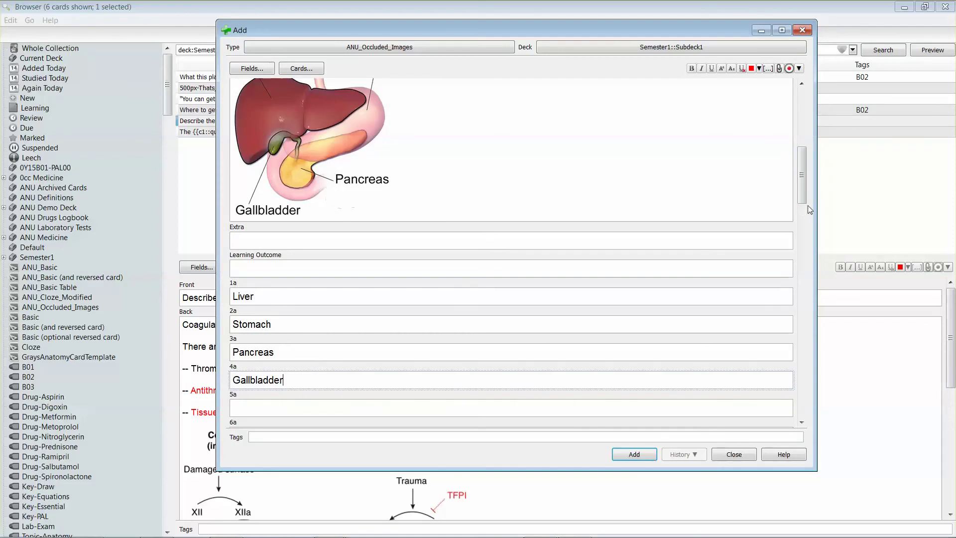
left_click_drag(800, 184, 800, 135)
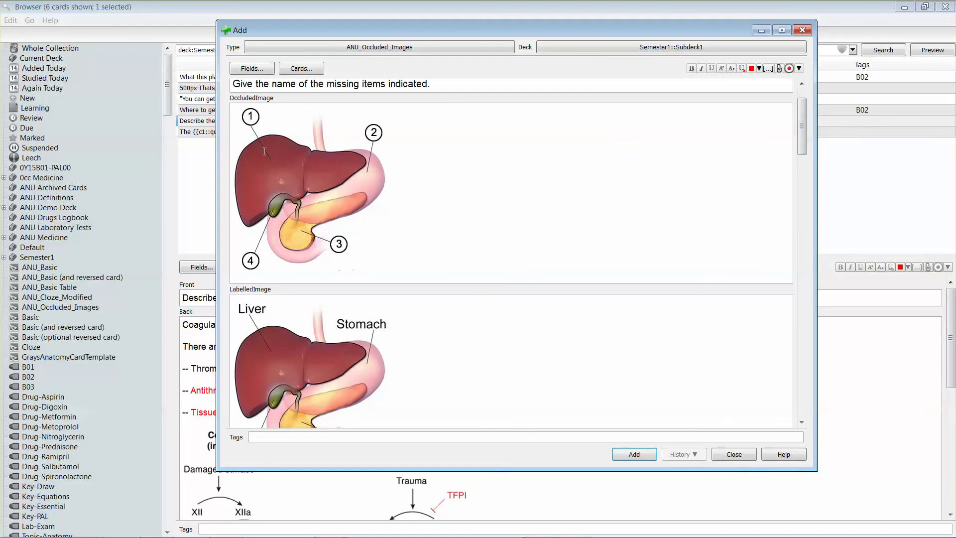
left_click_drag(801, 125, 807, 172)
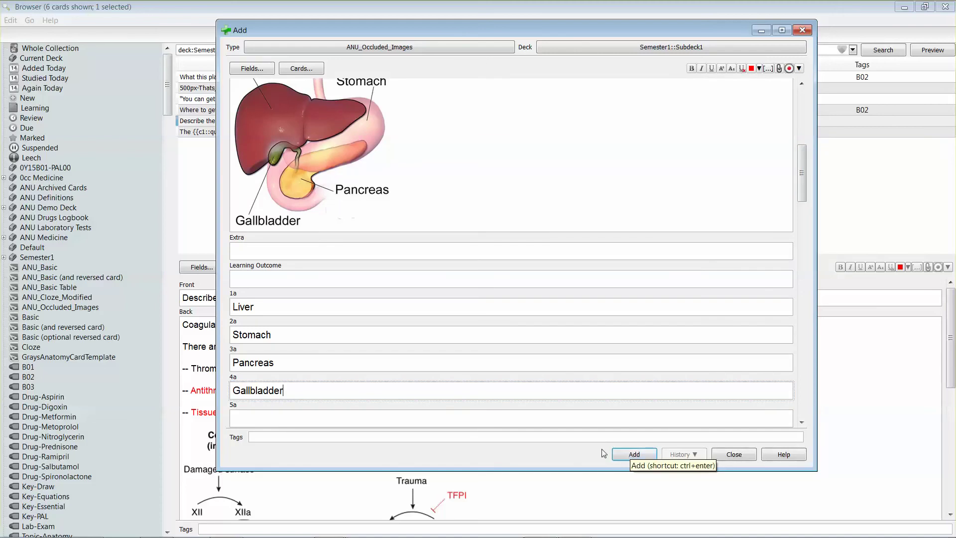
Tag the abdomen note B02 and add it to the deck
left_click(324, 436)
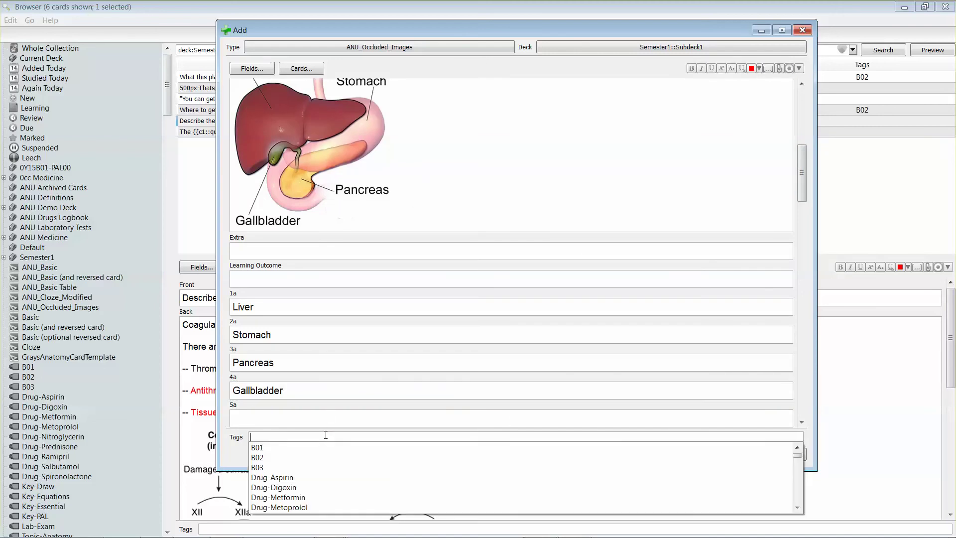
left_click(294, 458)
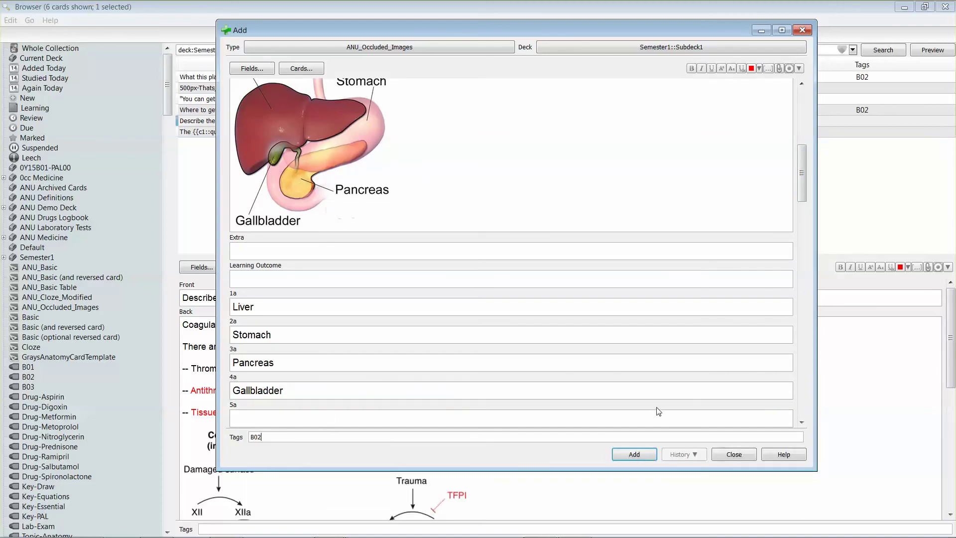
left_click(631, 459)
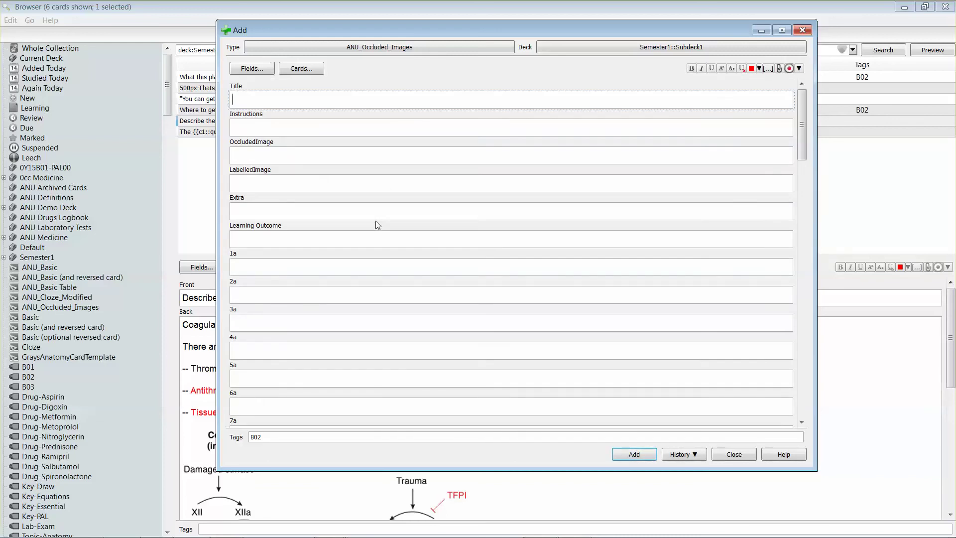
Return to the Browser and step through the abdomen cards 4 to 2, ending on Complete
left_click(736, 455)
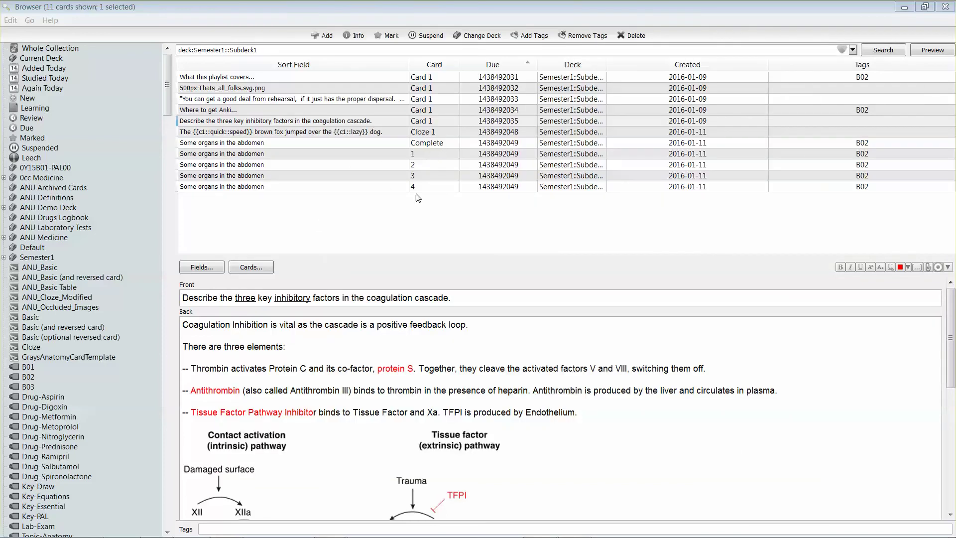
left_click(320, 145)
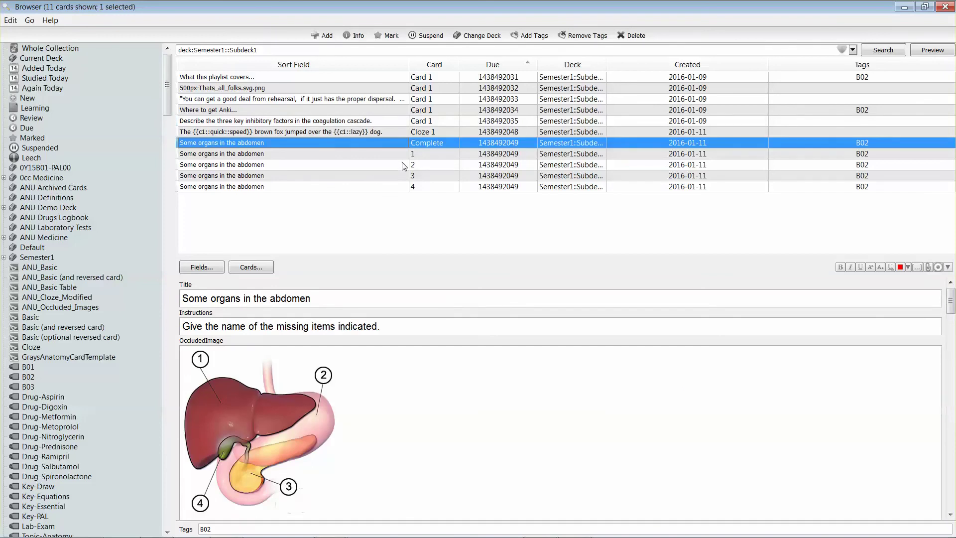
left_click(391, 155)
left_click(388, 188)
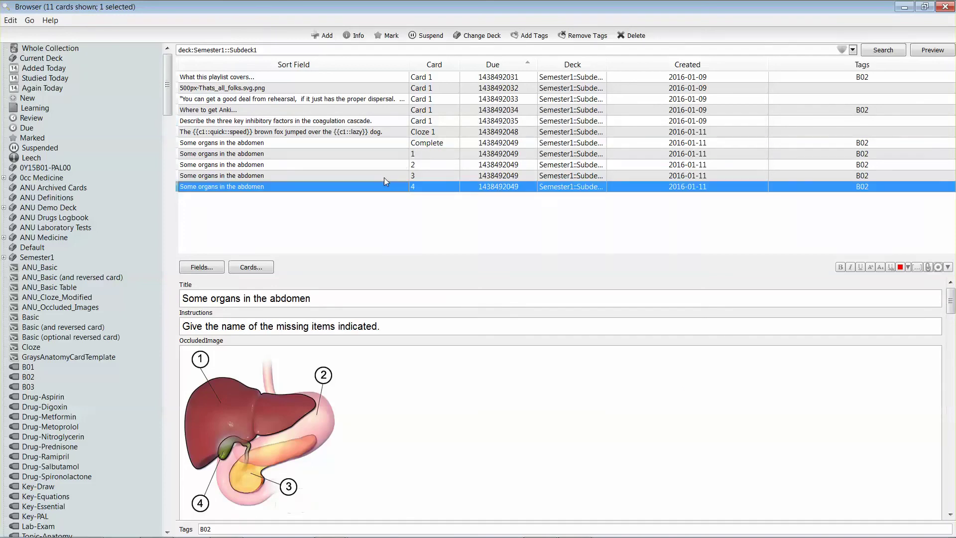
left_click(384, 177)
left_click(383, 145)
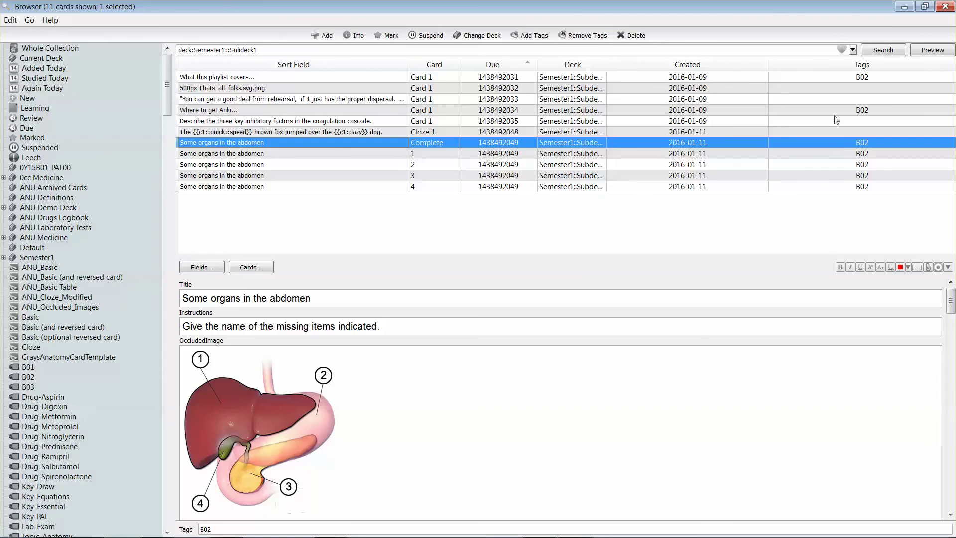
left_click(940, 53)
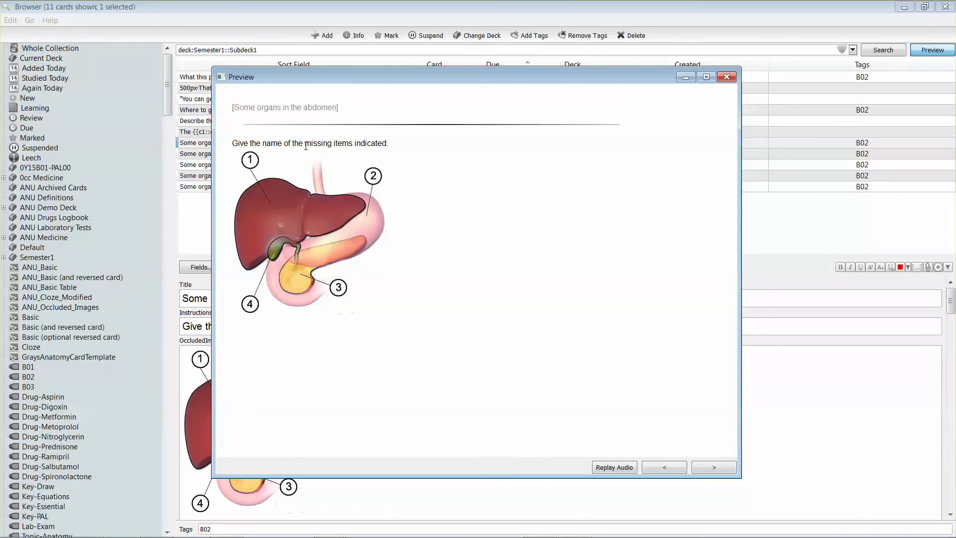
left_click(719, 469)
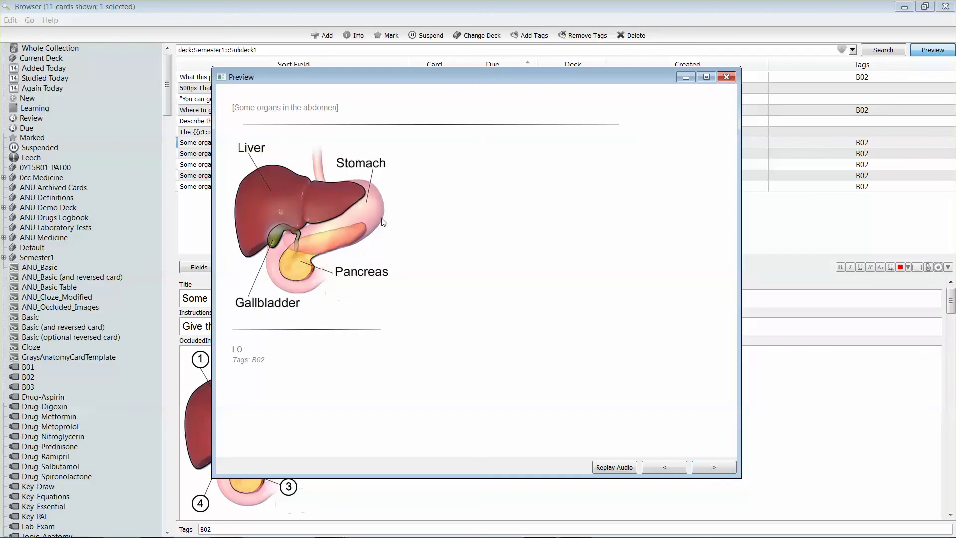
left_click(728, 470)
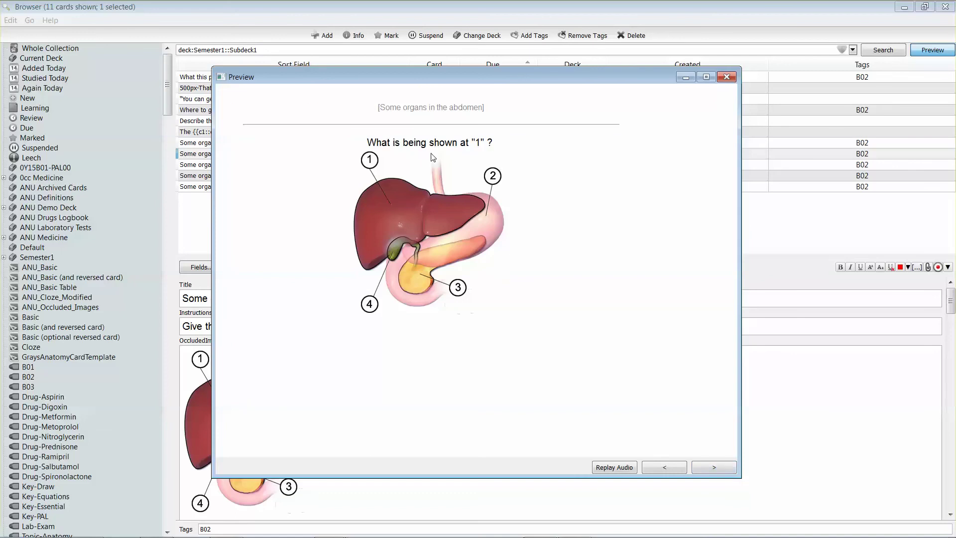
left_click(716, 470)
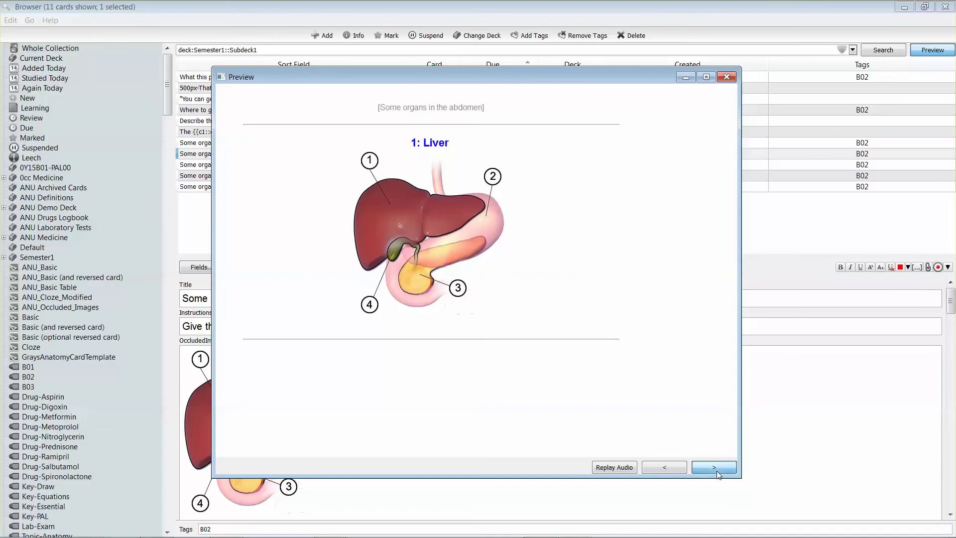
left_click(717, 472)
left_click(718, 473)
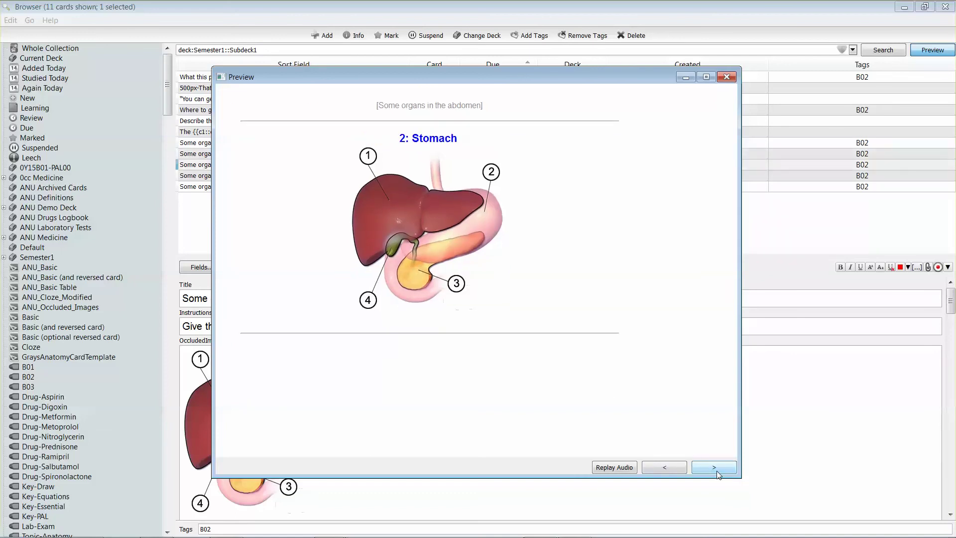
left_click(717, 472)
left_click(717, 473)
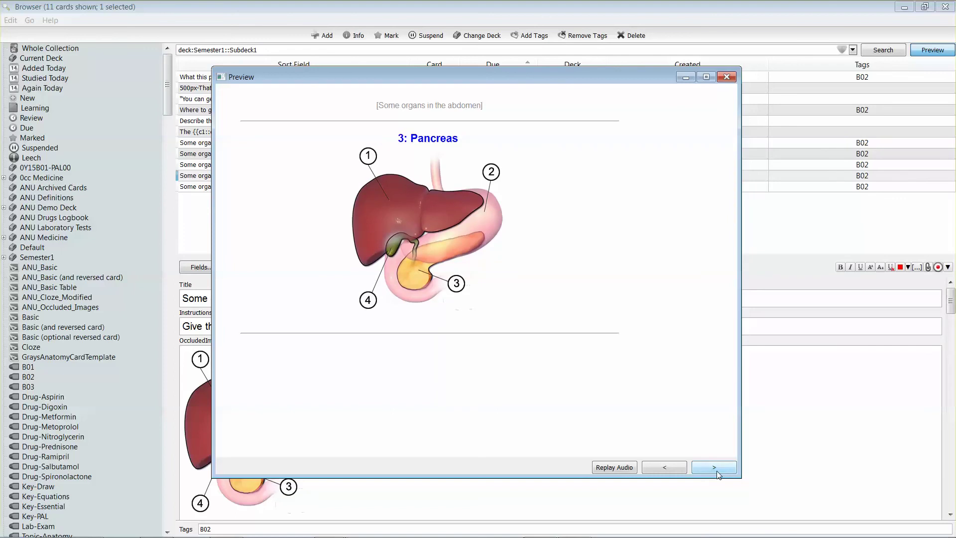
left_click(717, 473)
left_click(717, 473)
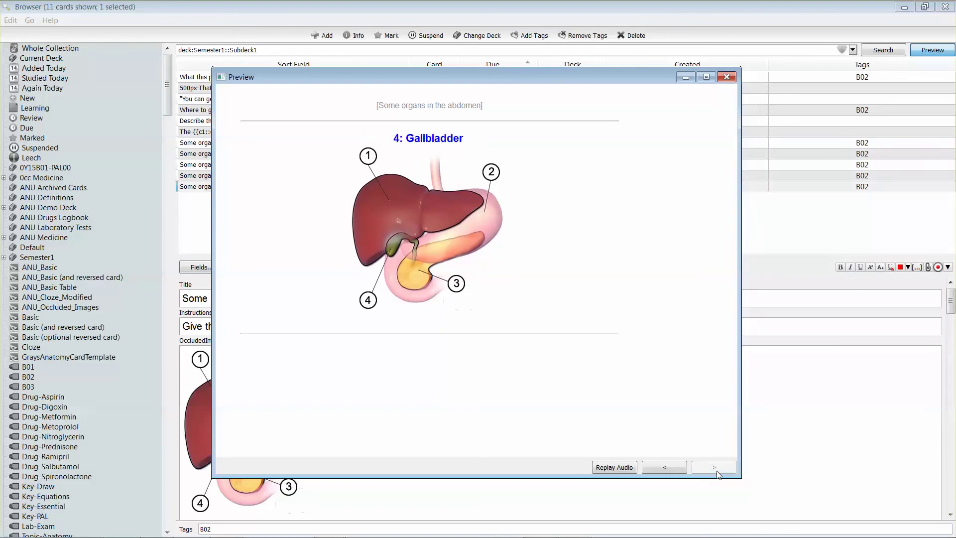
left_click(729, 78)
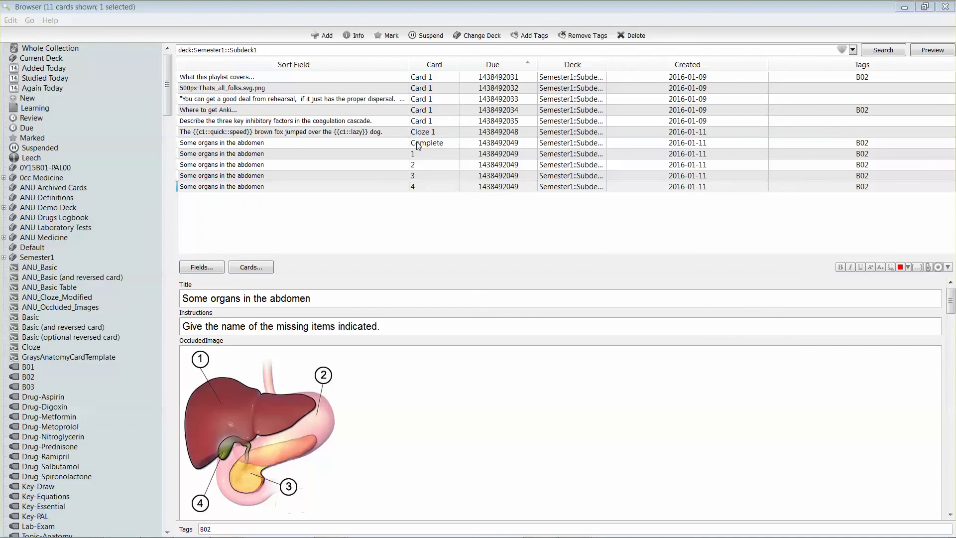
Suspend the Complete 'Some organs in the abdomen' card
left_click(362, 146)
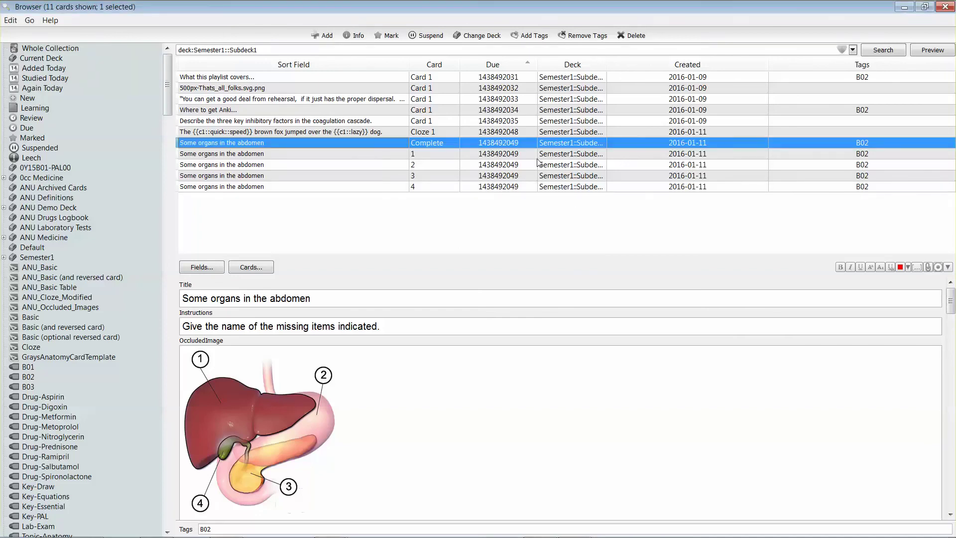
left_click(429, 37)
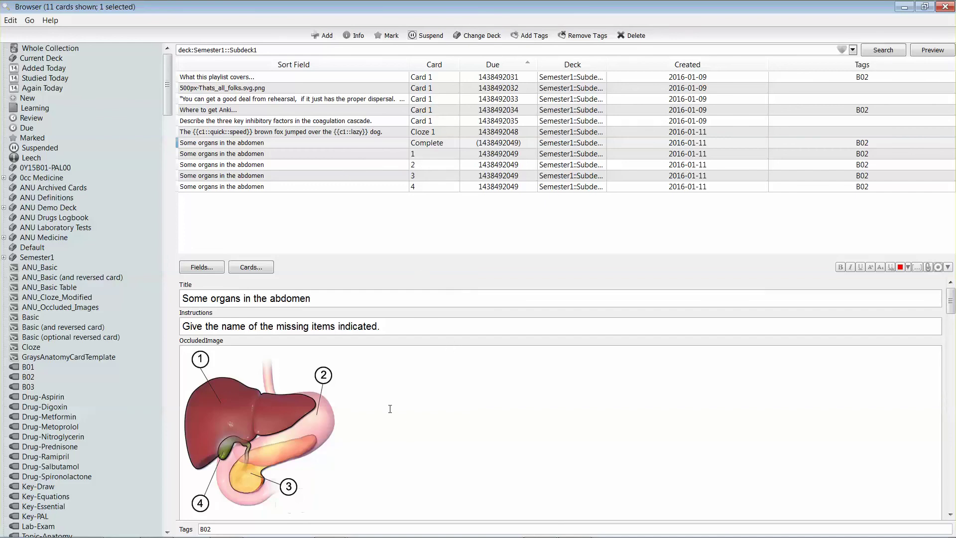
scroll(390, 409, "down", 1)
scroll(392, 400, "down", 1)
scroll(396, 395, "up", 1)
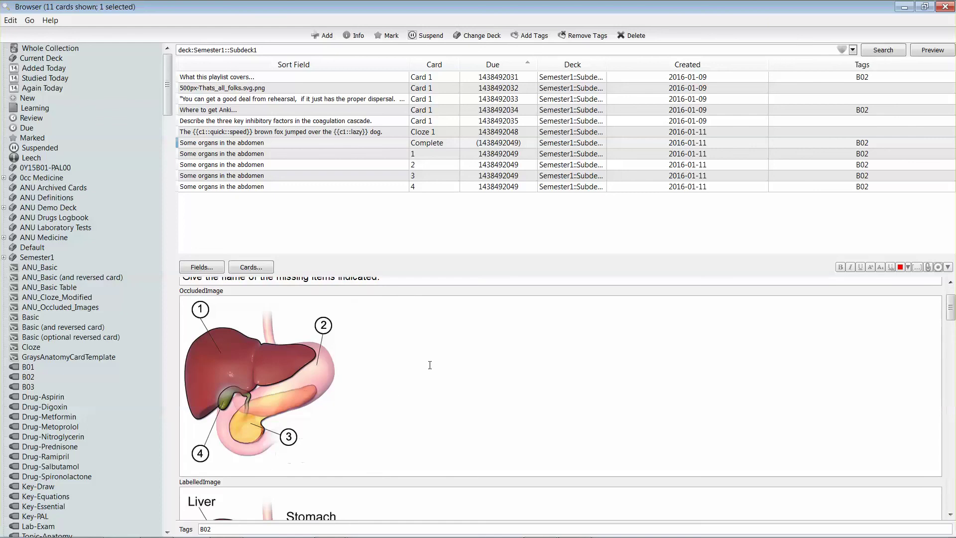